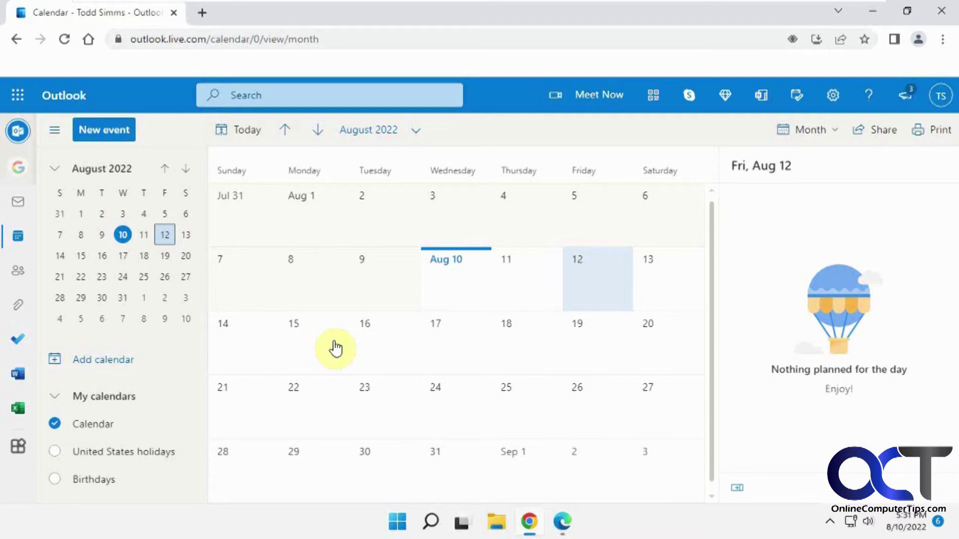
# Step: Start a new event on Aug 15, 8:00–8:30 AM, titled 'Non Hidden Meeting'
pyautogui.click(331, 338)
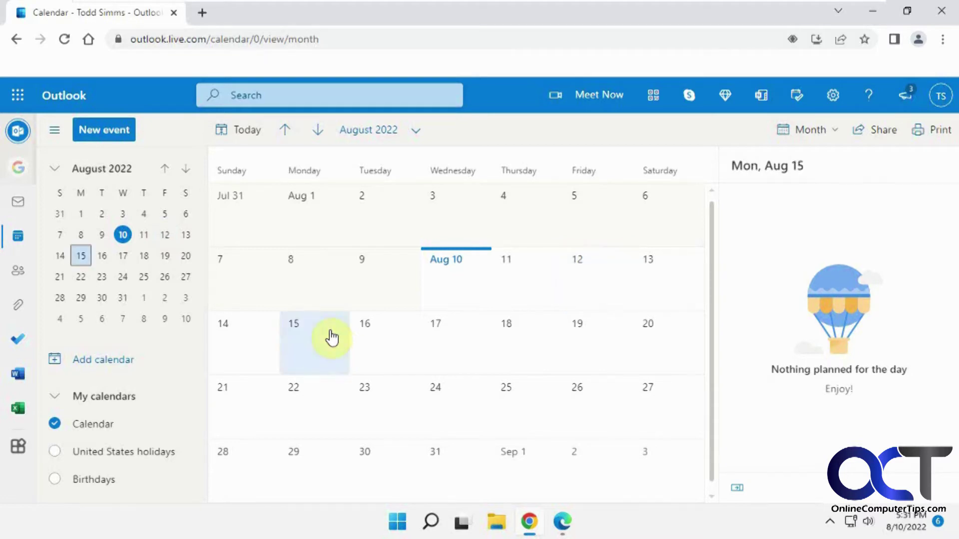
pyautogui.click(112, 131)
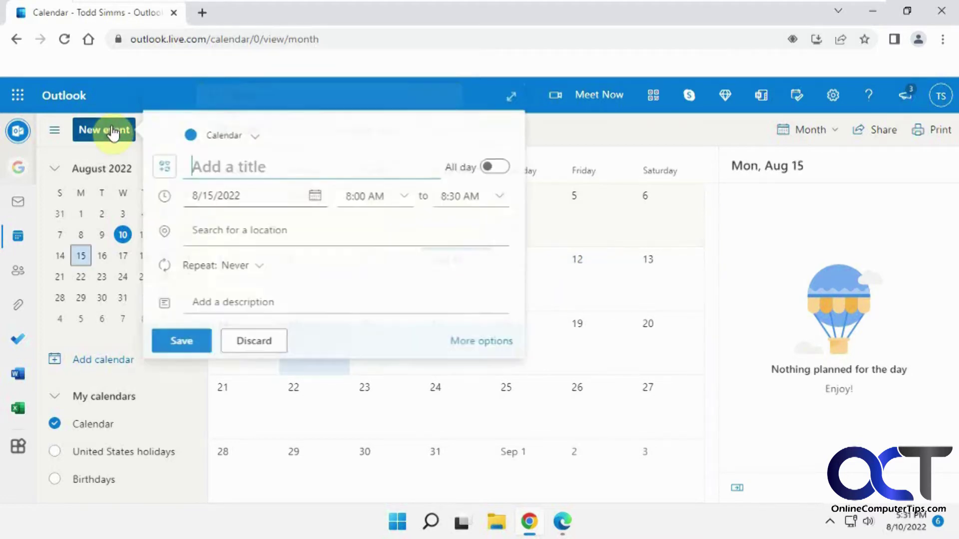
pyautogui.click(475, 341)
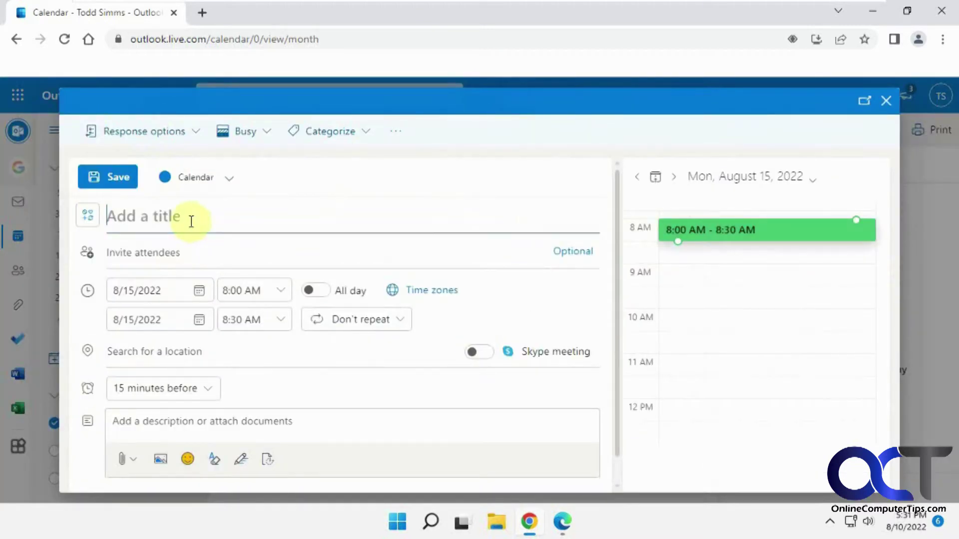
pyautogui.write('N')
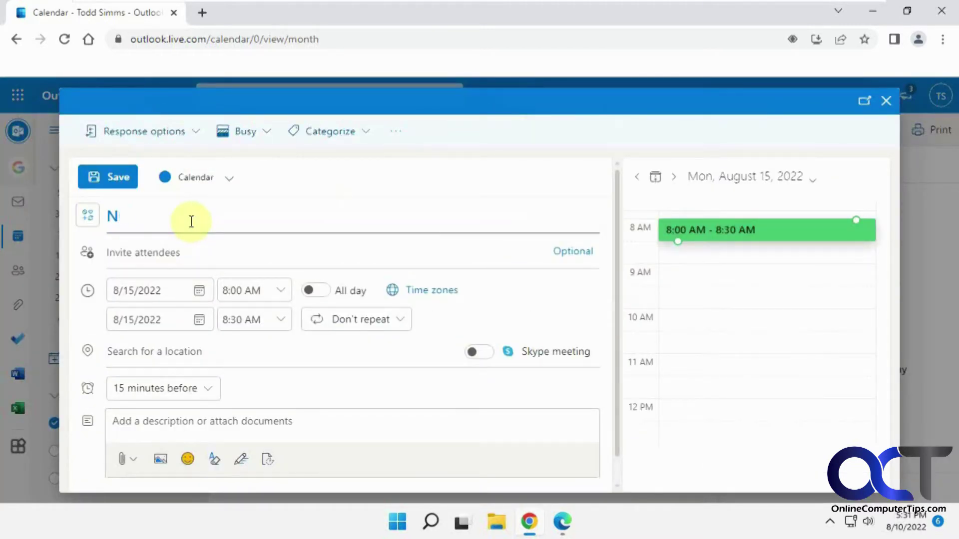
pyautogui.write('Oon Hidden Meeting')
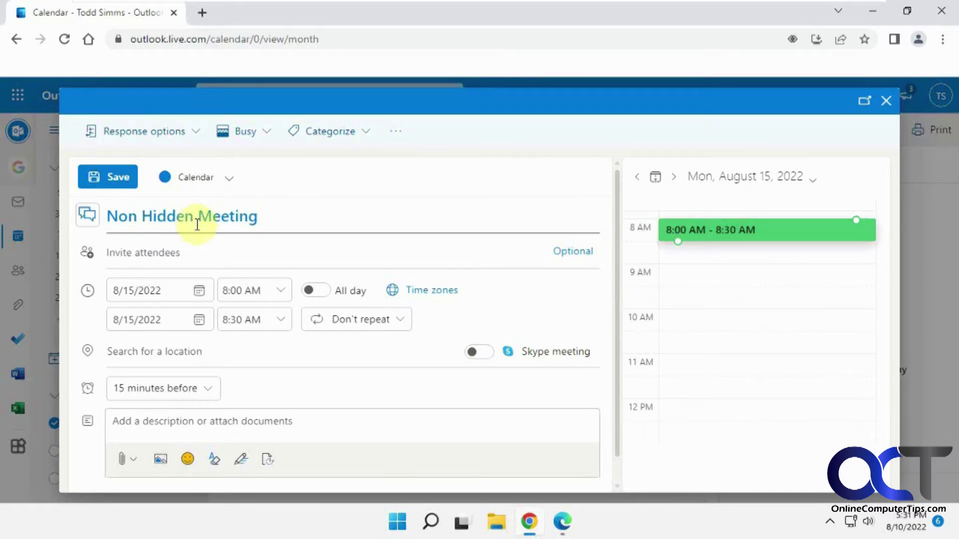
# Step: Invite two attendees from the contact suggestions and send the invitation
pyautogui.click(194, 252)
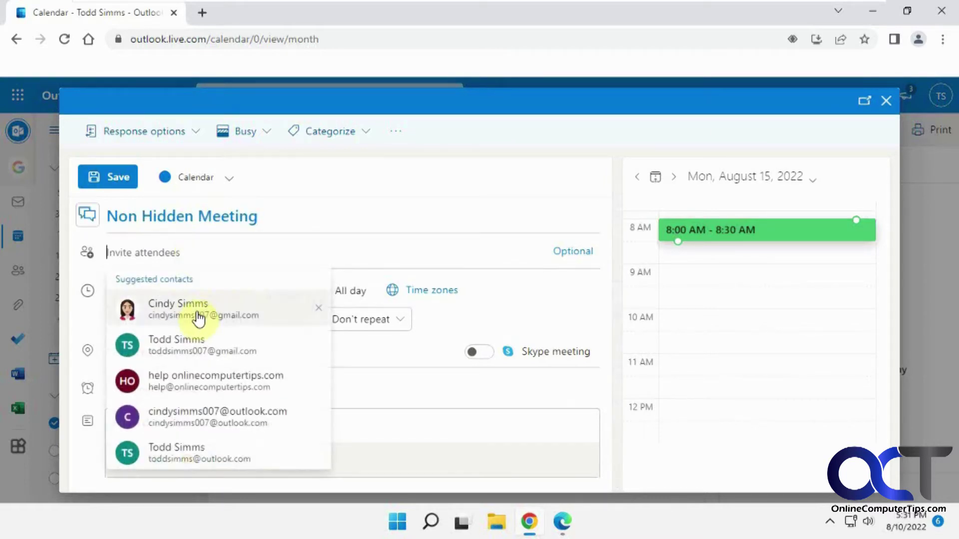
pyautogui.click(199, 318)
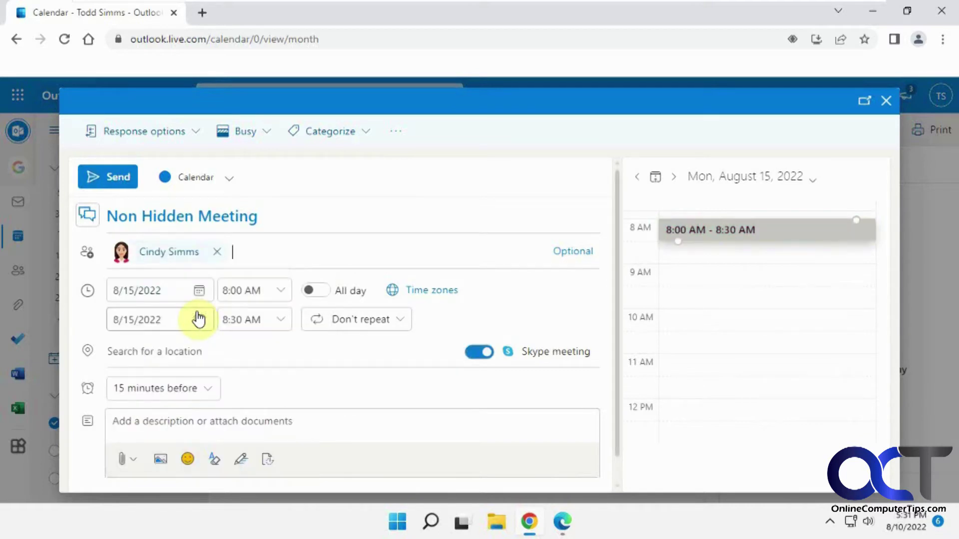
pyautogui.click(268, 249)
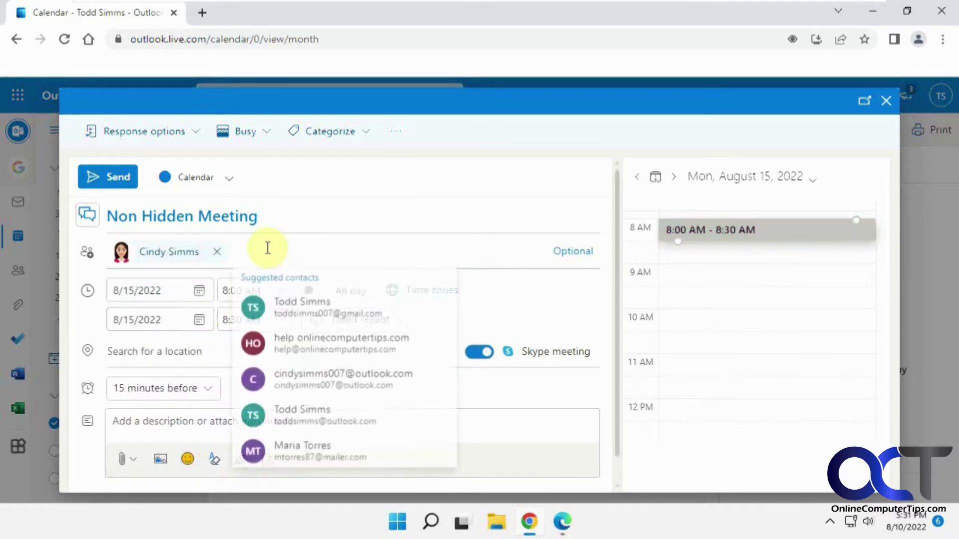
pyautogui.click(316, 385)
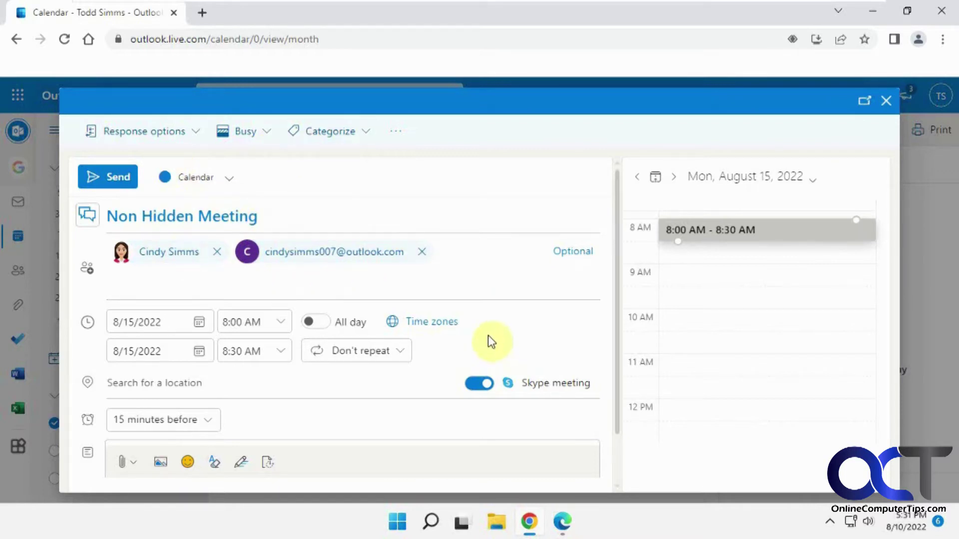
pyautogui.scroll(-2, 487, 338)
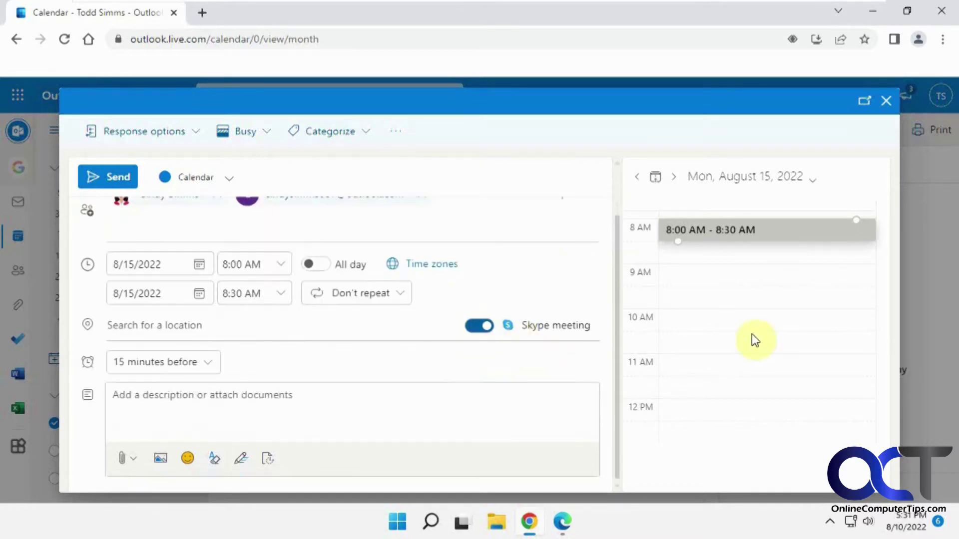
pyautogui.click(112, 182)
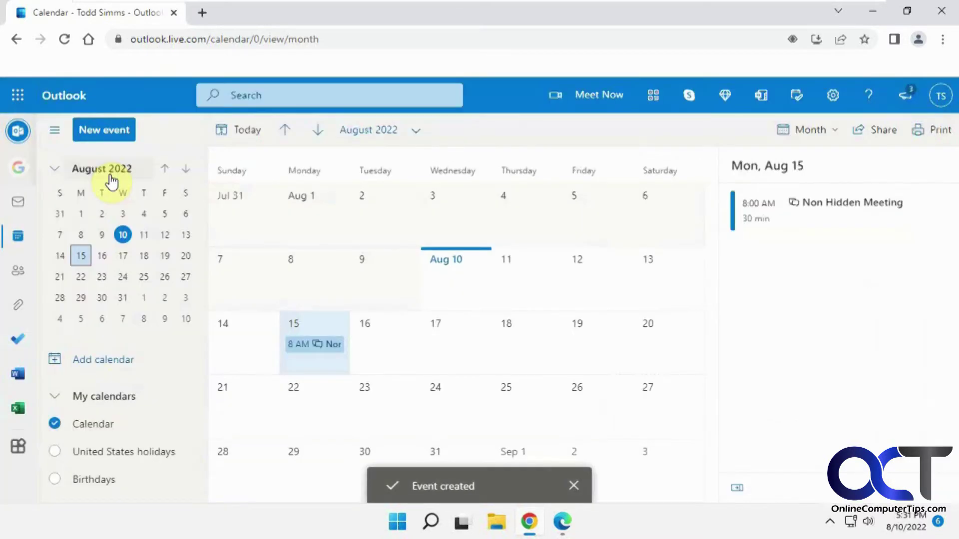
# Step: Open the Aug 15 Non Hidden Meeting's details and expand them to full view
pyautogui.click(326, 349)
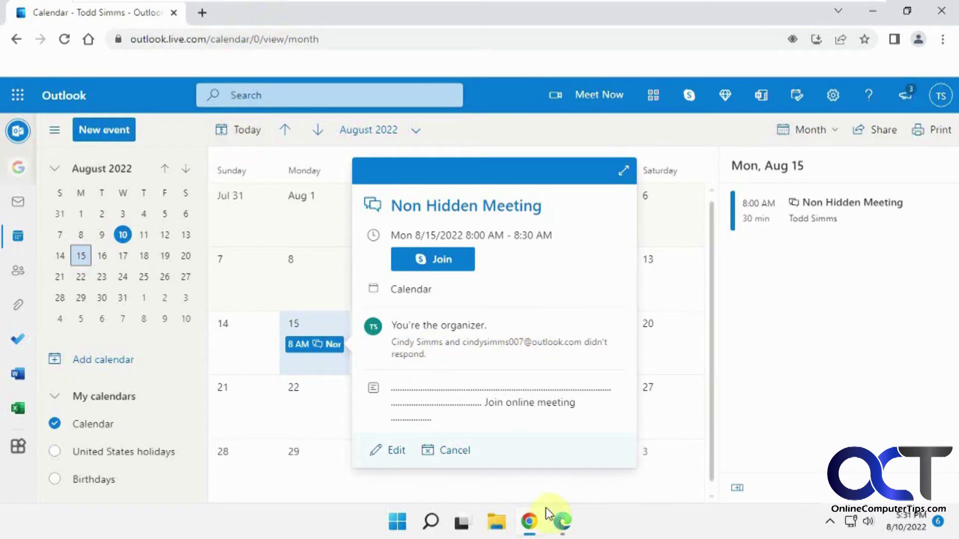
pyautogui.click(622, 172)
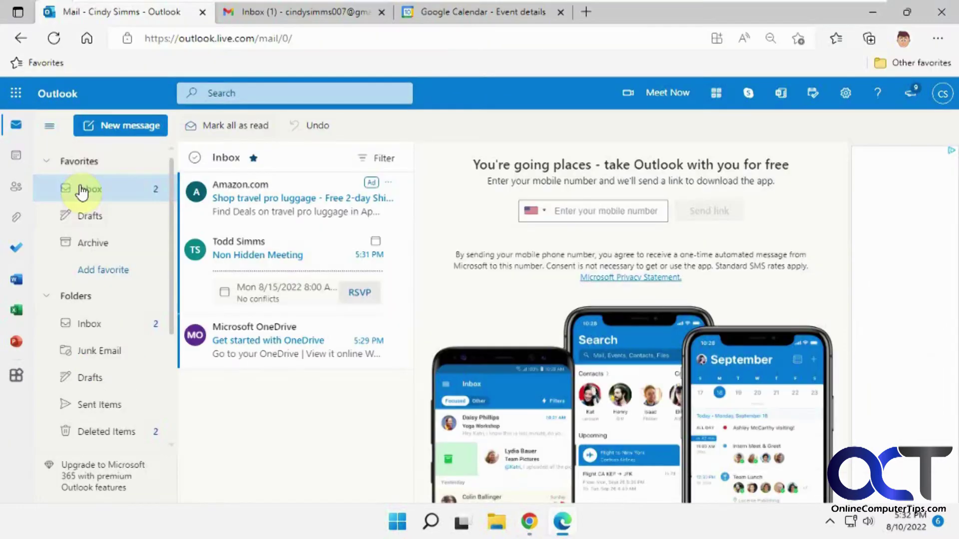
# Step: Accept the Non Hidden Meeting invitation from the invitee's Outlook inbox
pyautogui.doubleClick(274, 254)
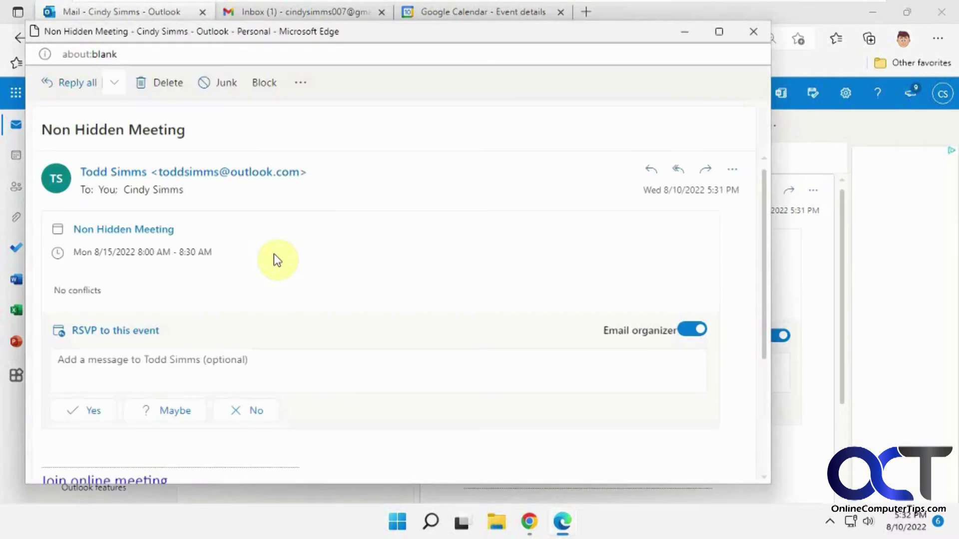
pyautogui.moveTo(427, 37); pyautogui.dragTo(536, 62)
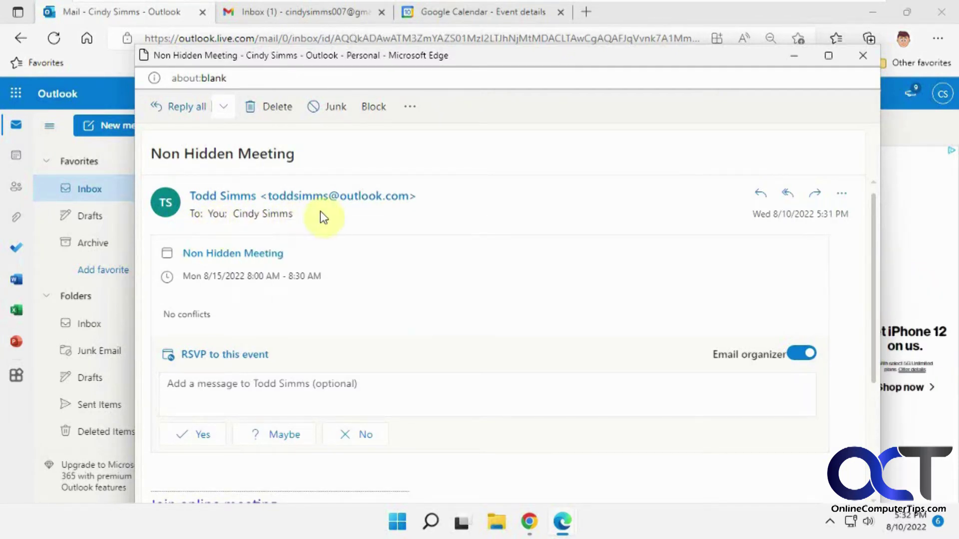
pyautogui.click(197, 439)
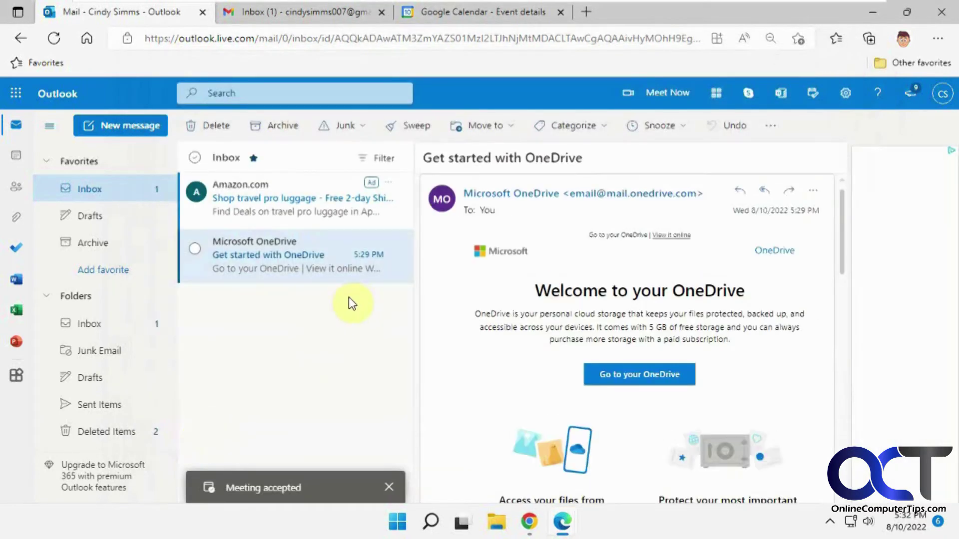
# Step: Answer 'Yes, I'll attend' for the Aug 15 meeting on the invitee's Outlook calendar and check attendees
pyautogui.click(17, 154)
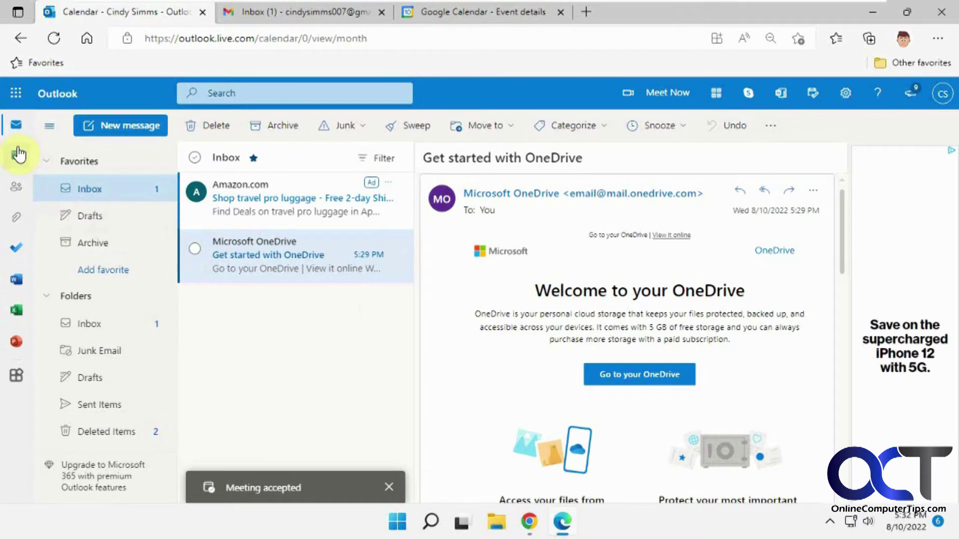
pyautogui.click(323, 337)
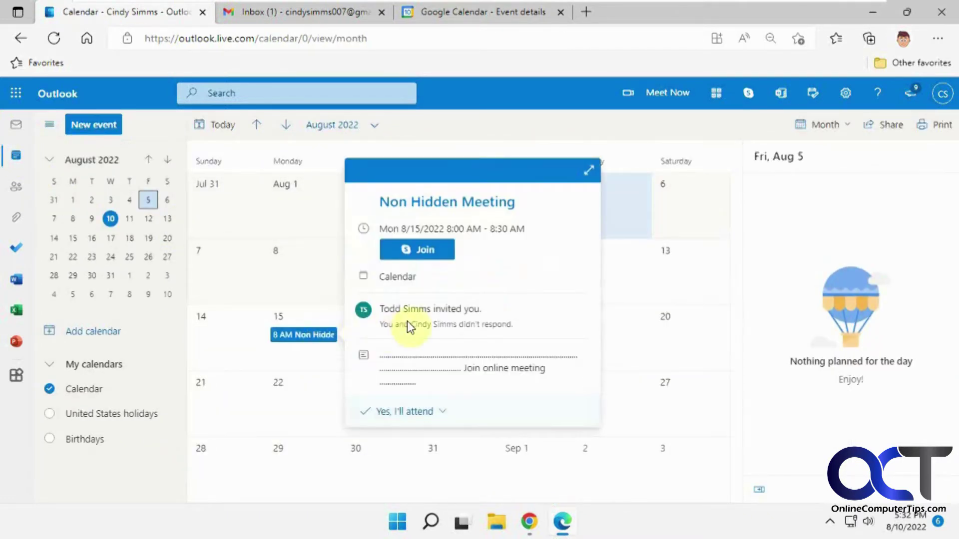
pyautogui.click(408, 420)
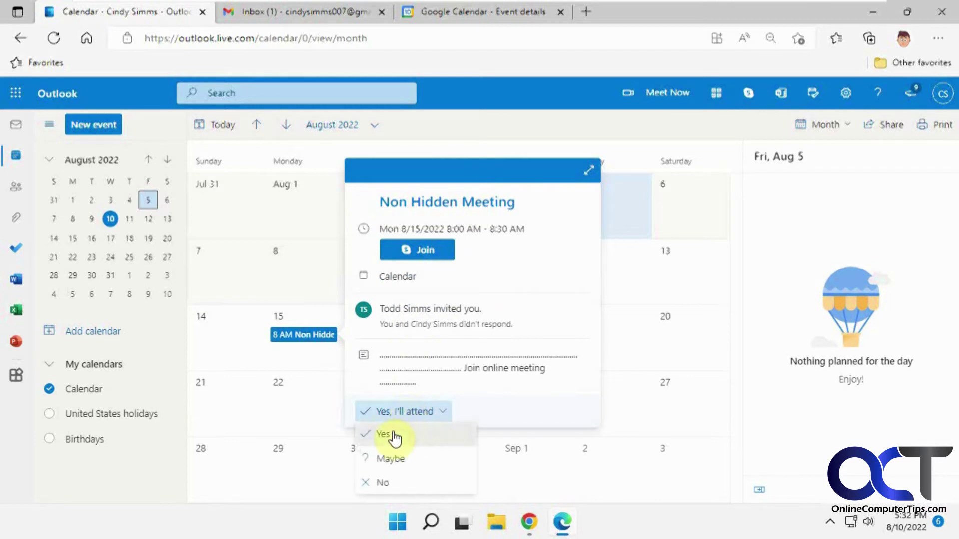
pyautogui.click(394, 437)
pyautogui.click(395, 413)
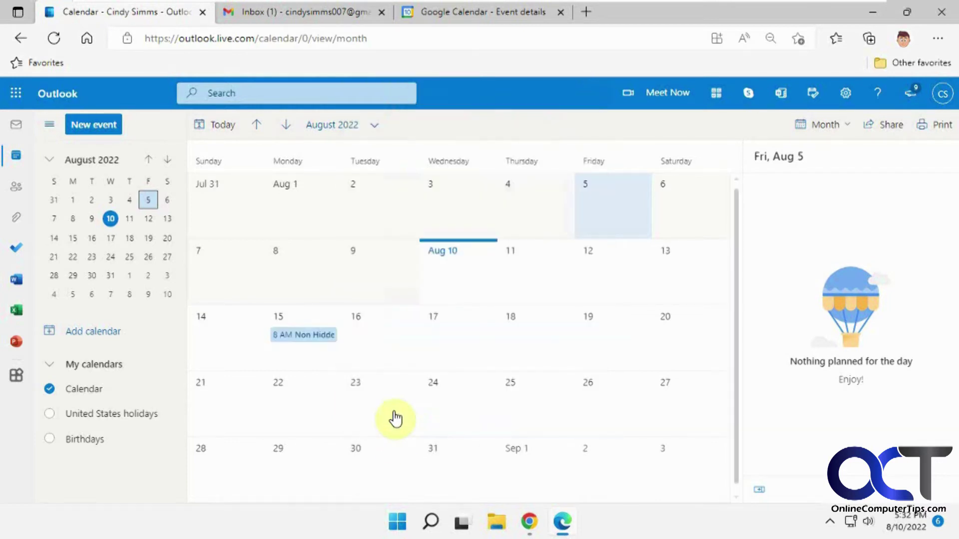
pyautogui.click(321, 342)
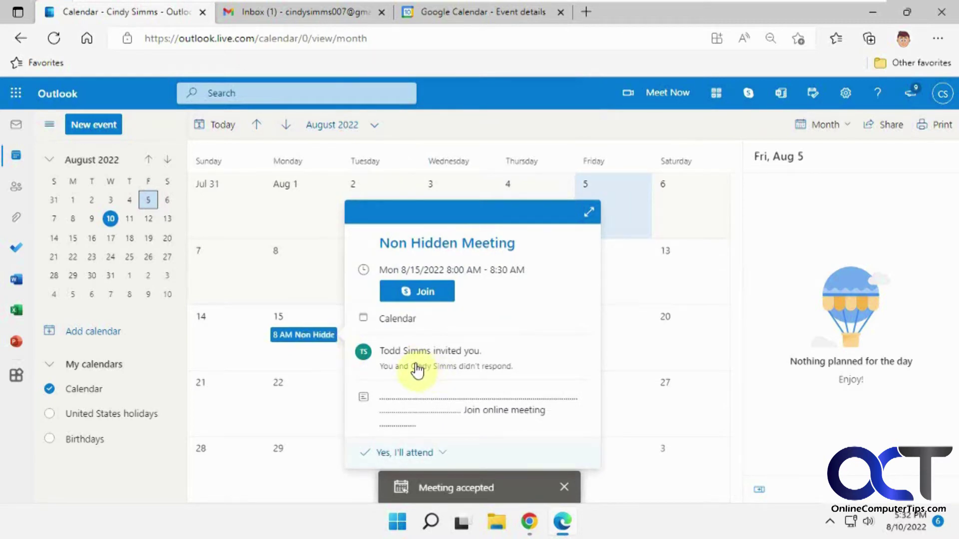
# Step: Accept the Non Hidden Meeting invitation email in Gmail
pyautogui.click(314, 16)
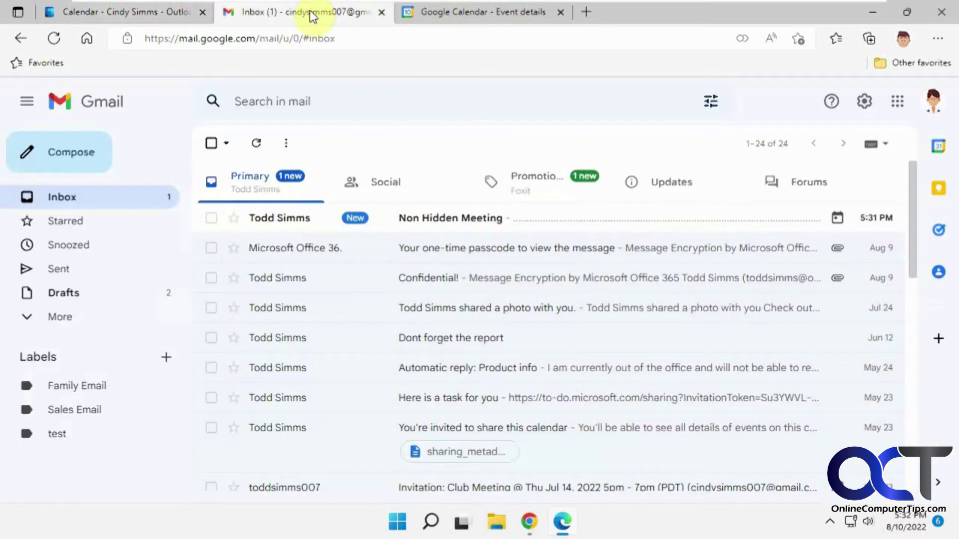
pyautogui.click(418, 215)
pyautogui.click(381, 373)
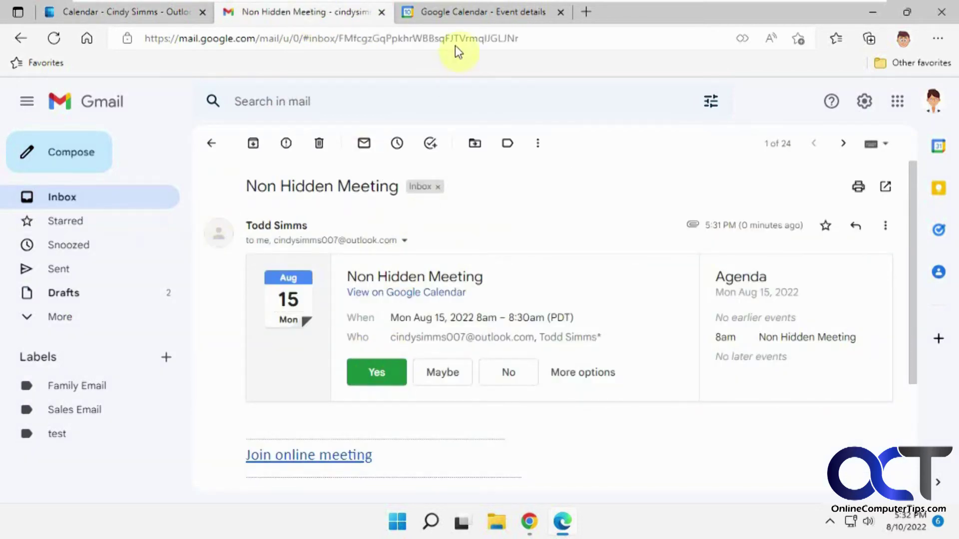
pyautogui.click(460, 14)
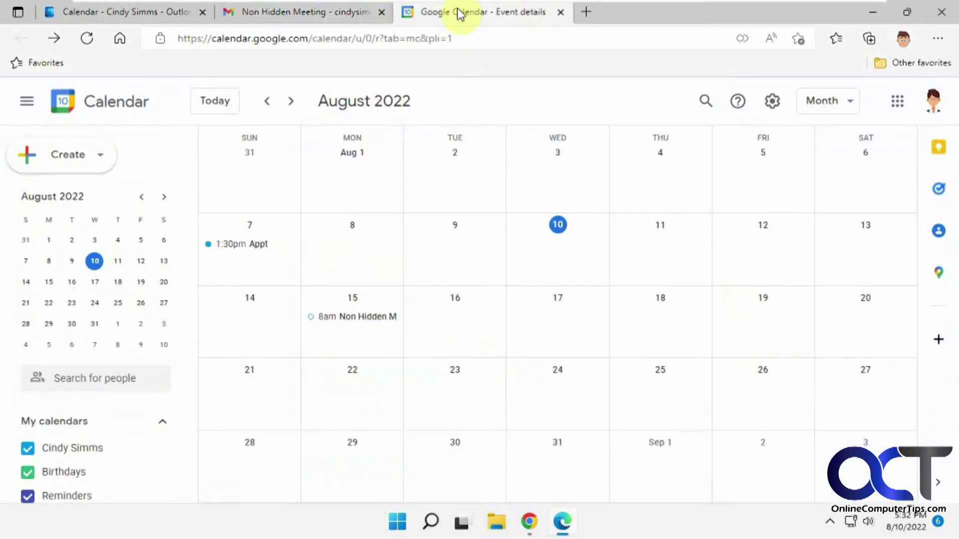
# Step: Mark the Aug 15 Non Hidden Meeting as Yes in Google Calendar and review both guests
pyautogui.click(361, 320)
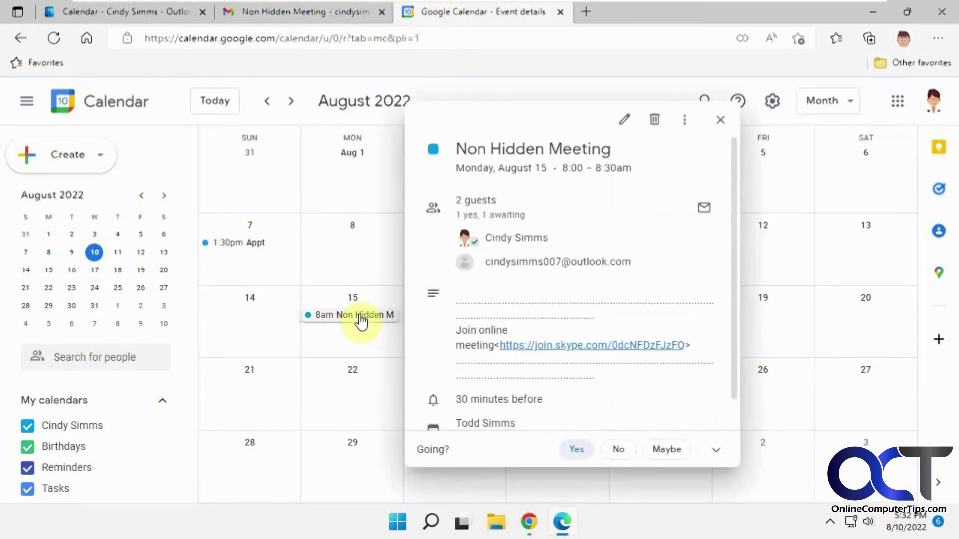
pyautogui.click(578, 452)
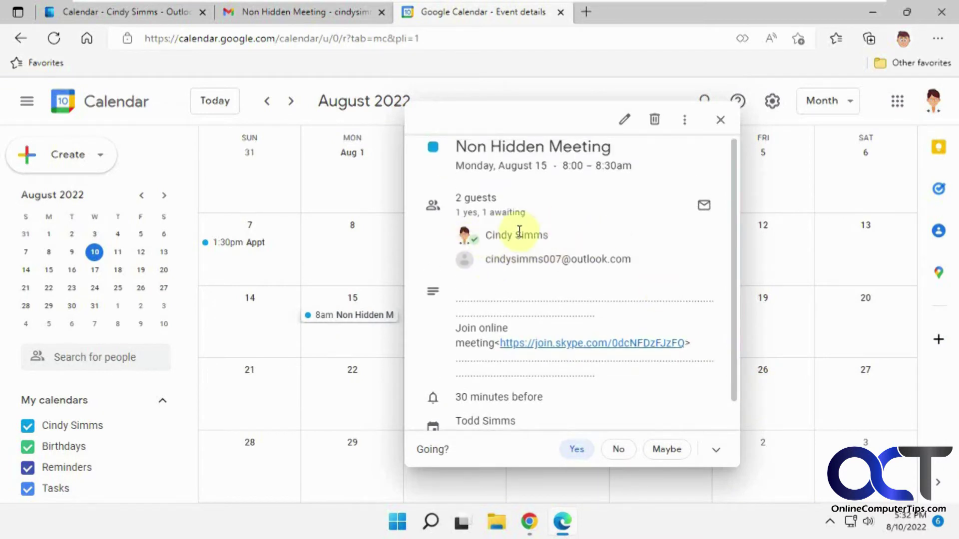
pyautogui.moveTo(543, 235); pyautogui.dragTo(487, 235)
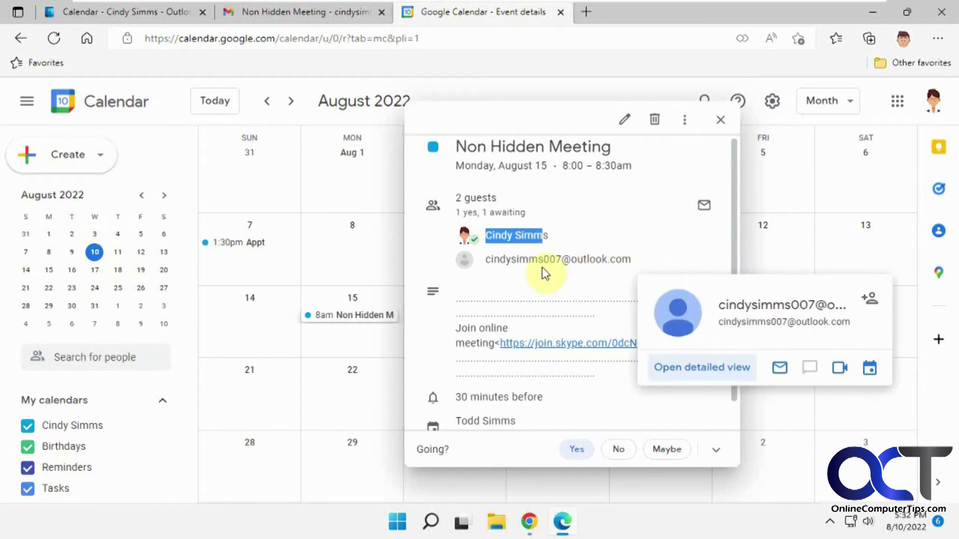
pyautogui.click(720, 121)
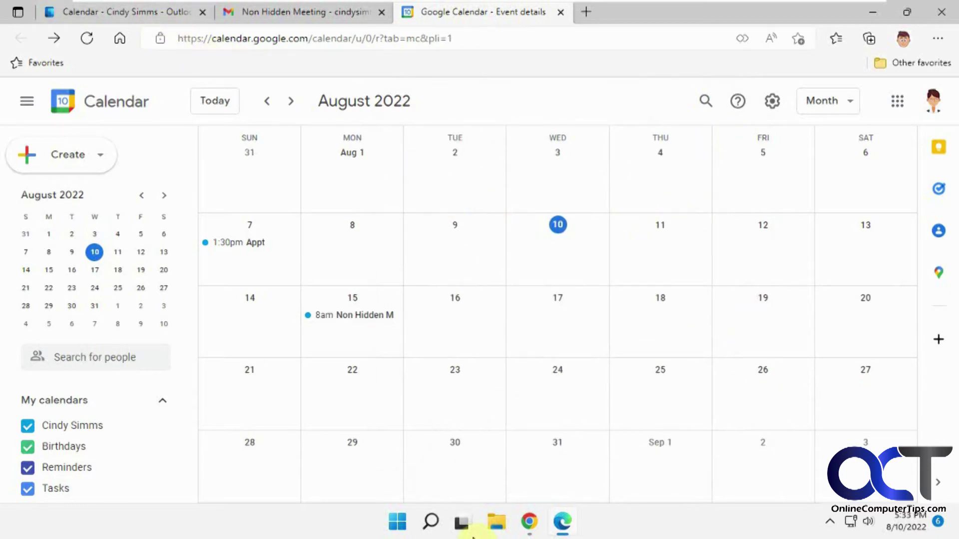
pyautogui.click(533, 526)
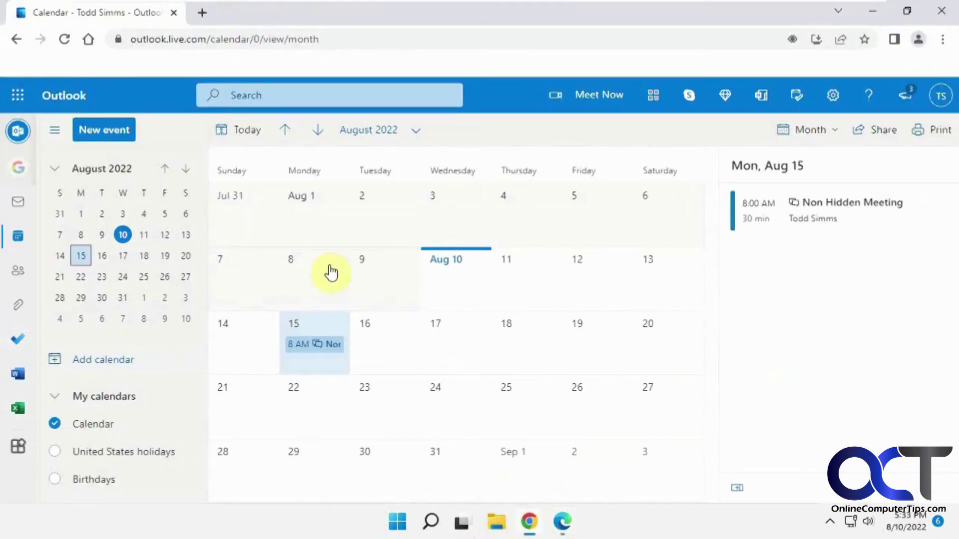
# Step: Start a new event on Aug 16, 8:00–8:30 AM, titled 'Hidden meeting'
pyautogui.click(383, 335)
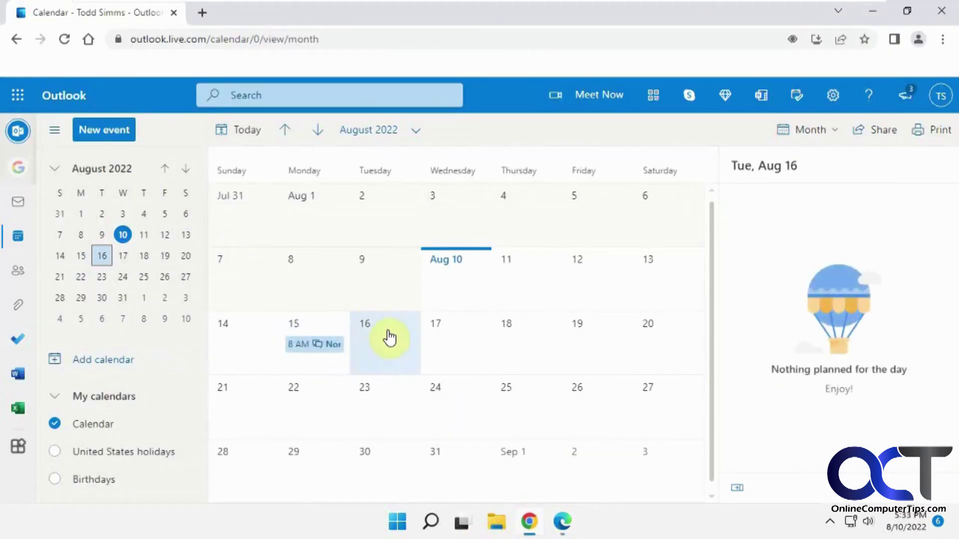
pyautogui.click(104, 131)
pyautogui.write('Hi')
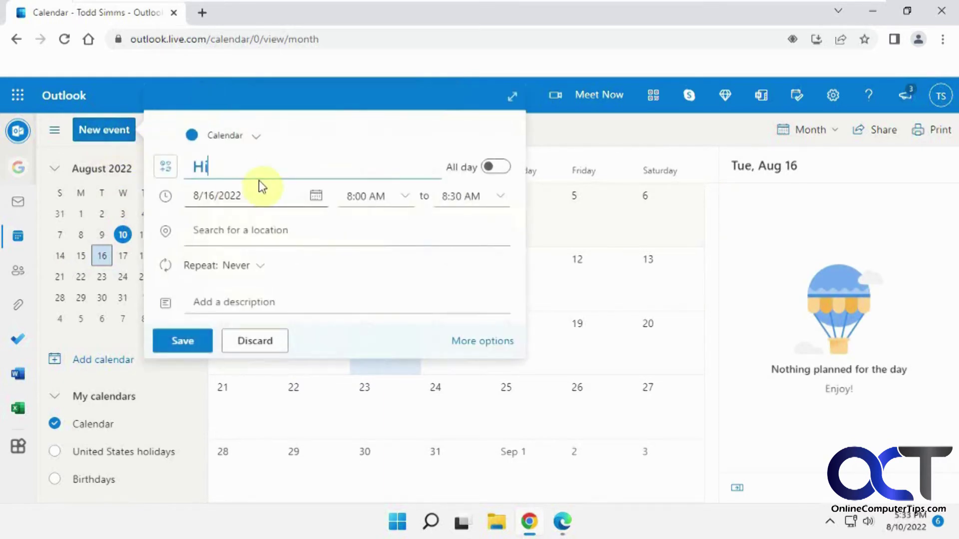
pyautogui.write('dden meeting')
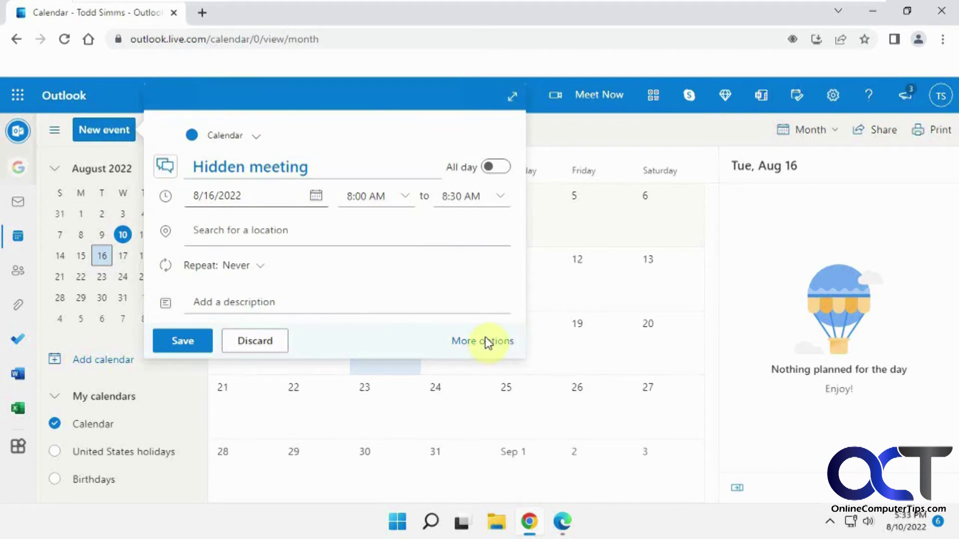
pyautogui.click(498, 341)
# Step: Invite two suggested contacts, set Response options to Hide attendee list, and send
pyautogui.click(181, 256)
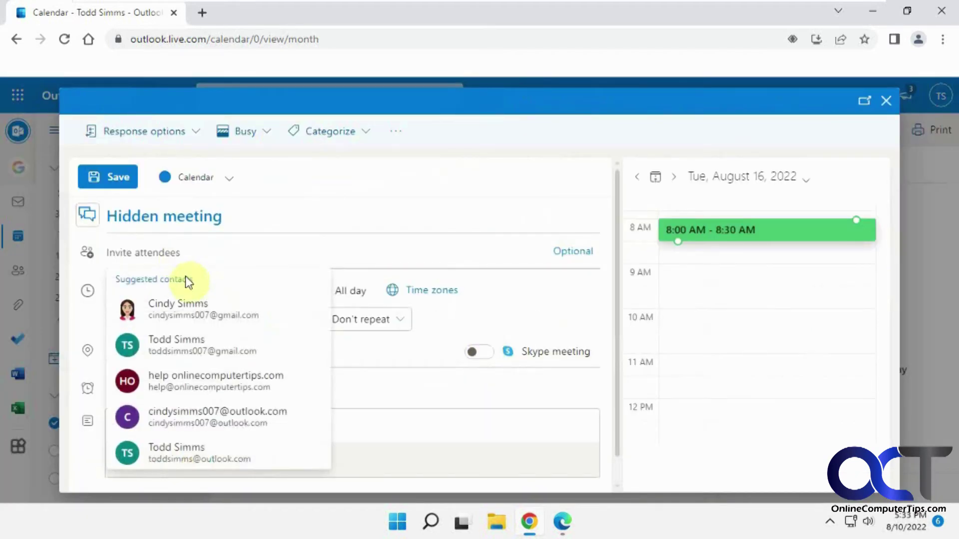
pyautogui.click(199, 317)
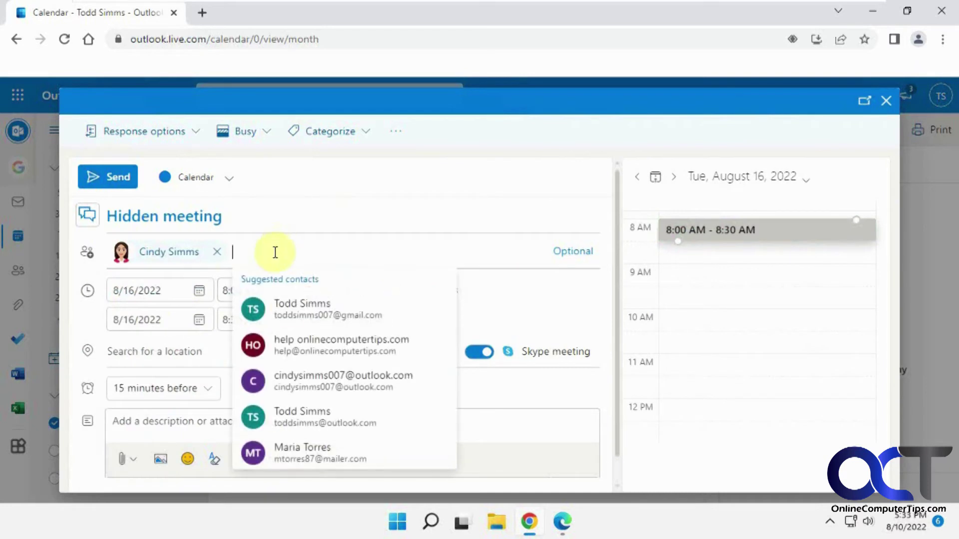
pyautogui.click(331, 379)
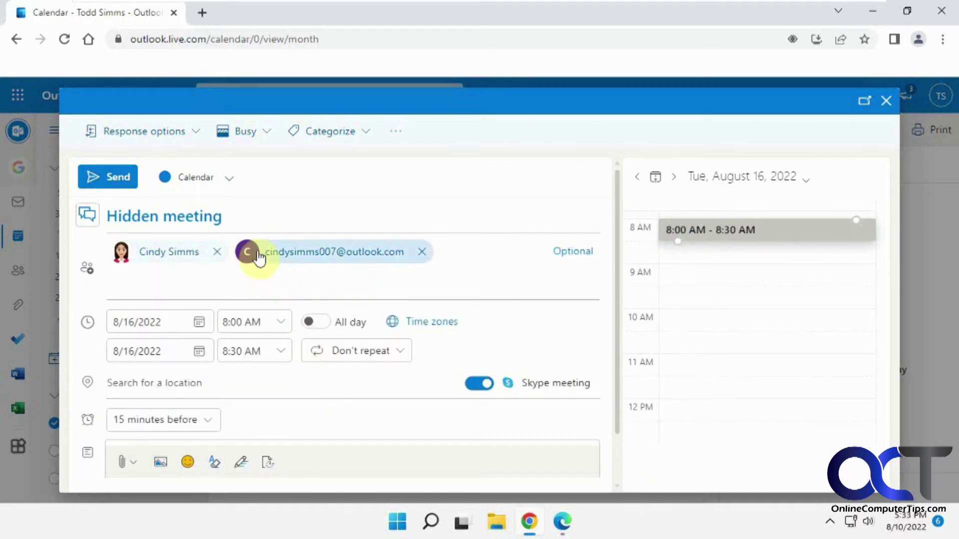
pyautogui.click(194, 134)
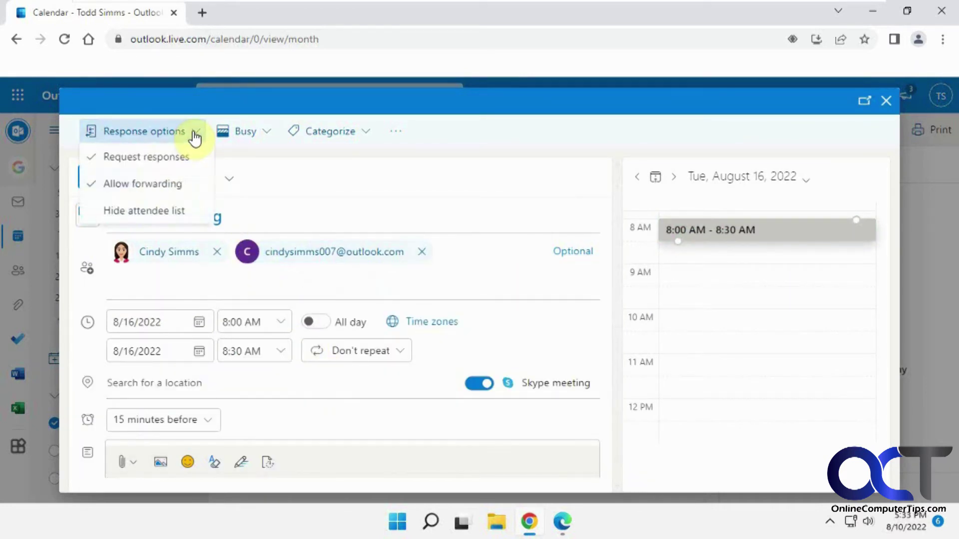
pyautogui.click(162, 217)
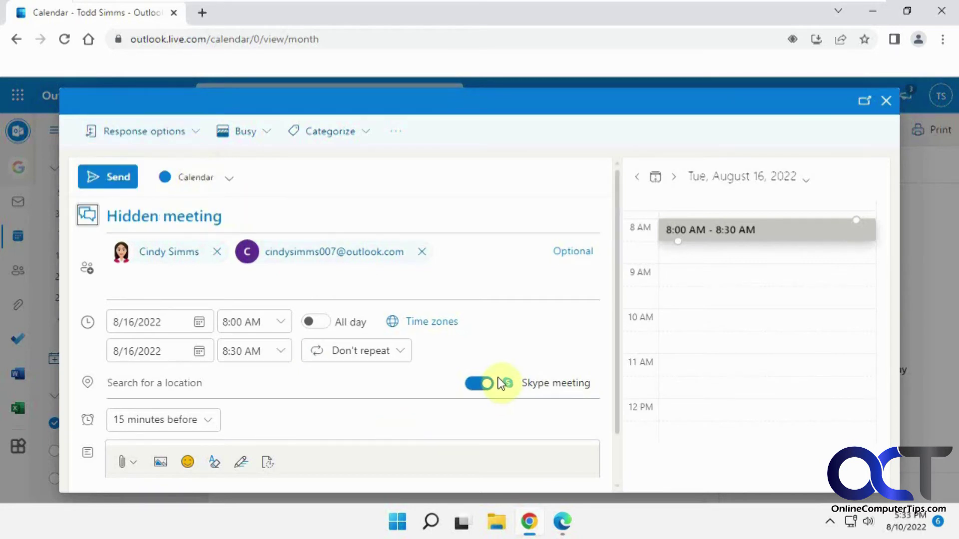
pyautogui.click(119, 177)
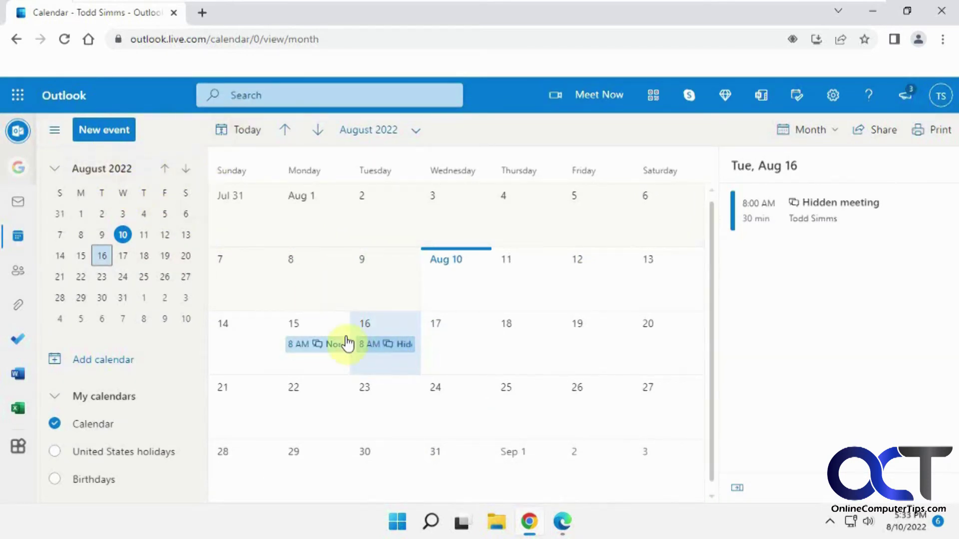
# Step: Check the Aug 16 Hidden meeting's details showing both invitees as not yet responded
pyautogui.click(396, 345)
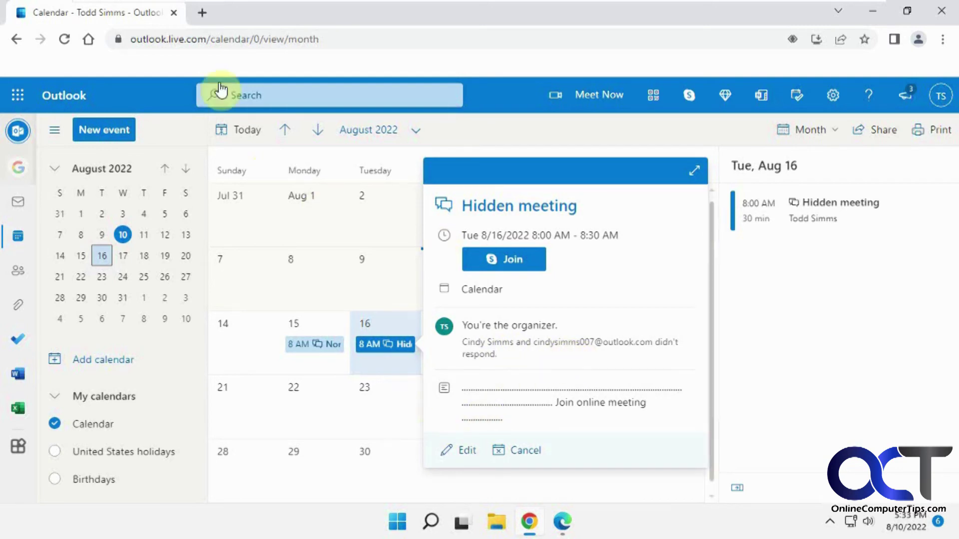
pyautogui.click(583, 149)
# Step: Accept the Hidden meeting invitation from the invitee's Outlook mail inbox
pyautogui.click(562, 521)
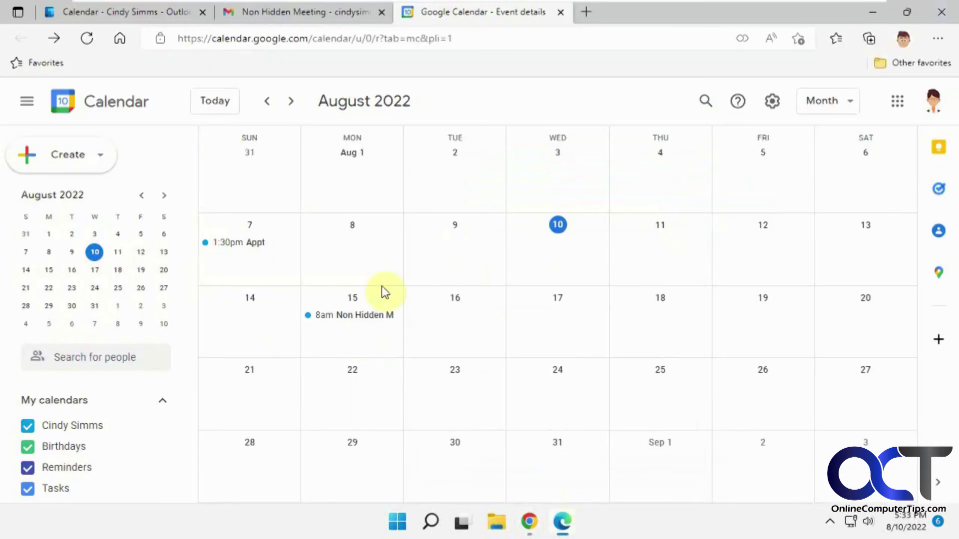
pyautogui.click(155, 12)
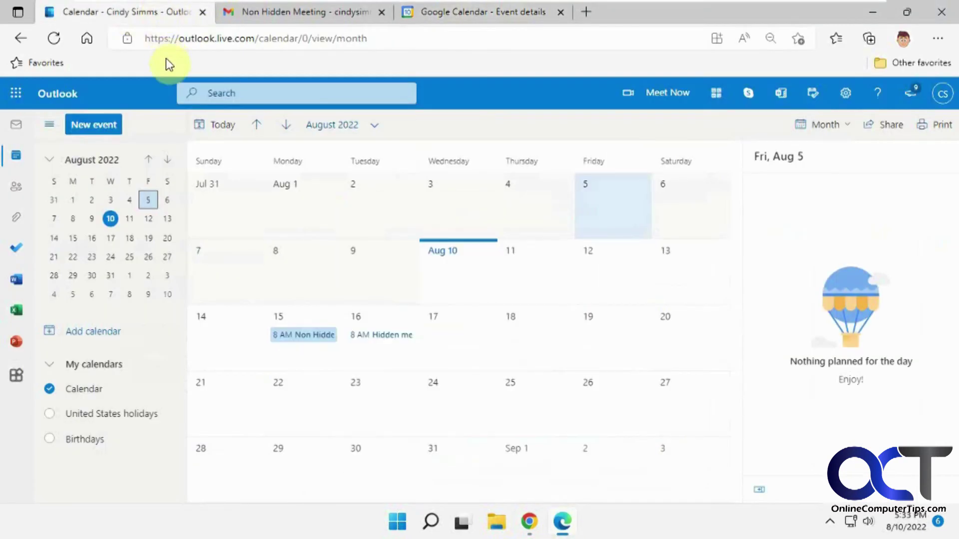
pyautogui.click(17, 128)
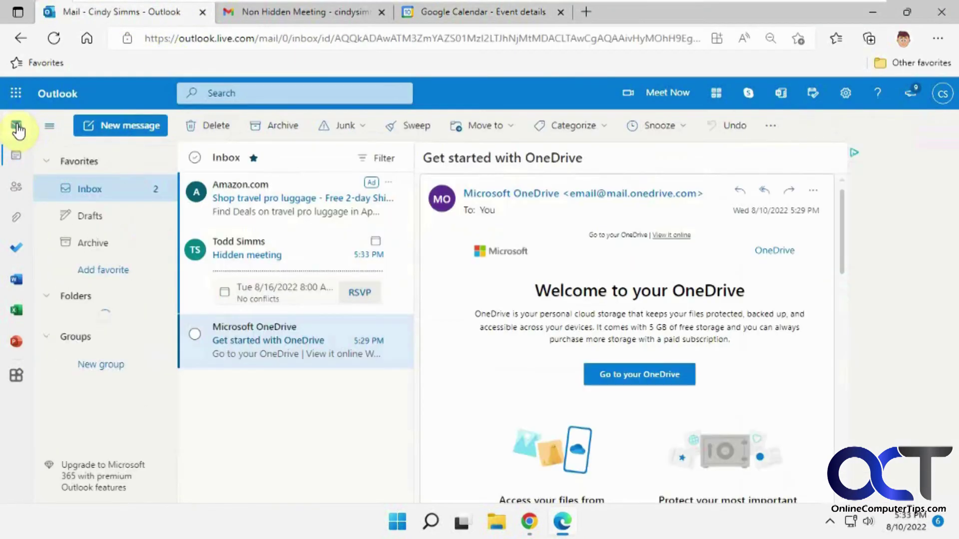
pyautogui.click(260, 256)
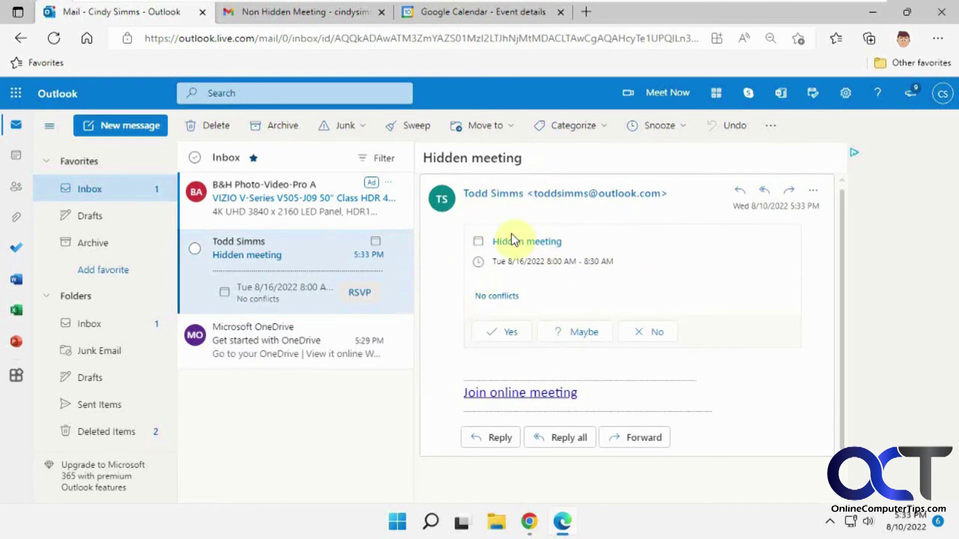
pyautogui.click(511, 332)
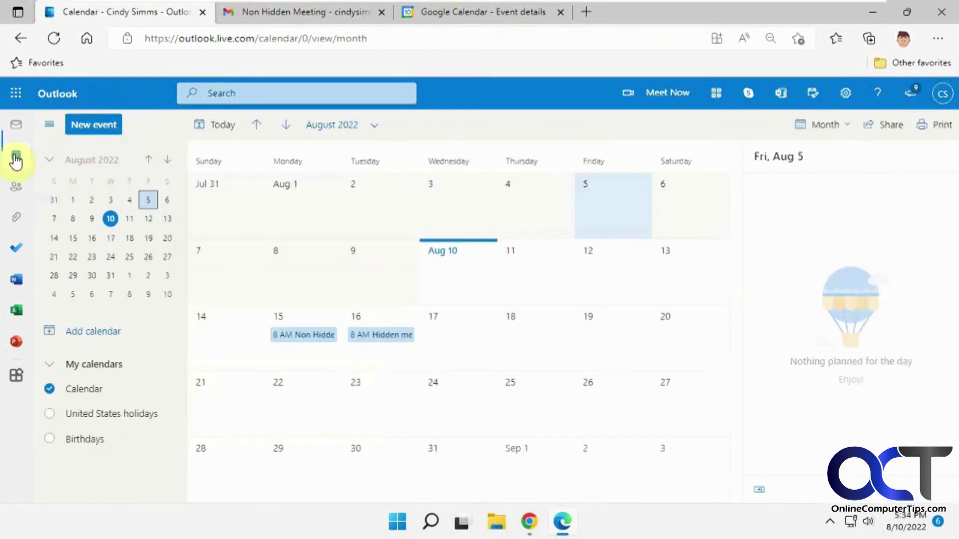
# Step: Confirm attendance for the Aug 16 Hidden meeting on the invitee's Outlook calendar
pyautogui.click(391, 339)
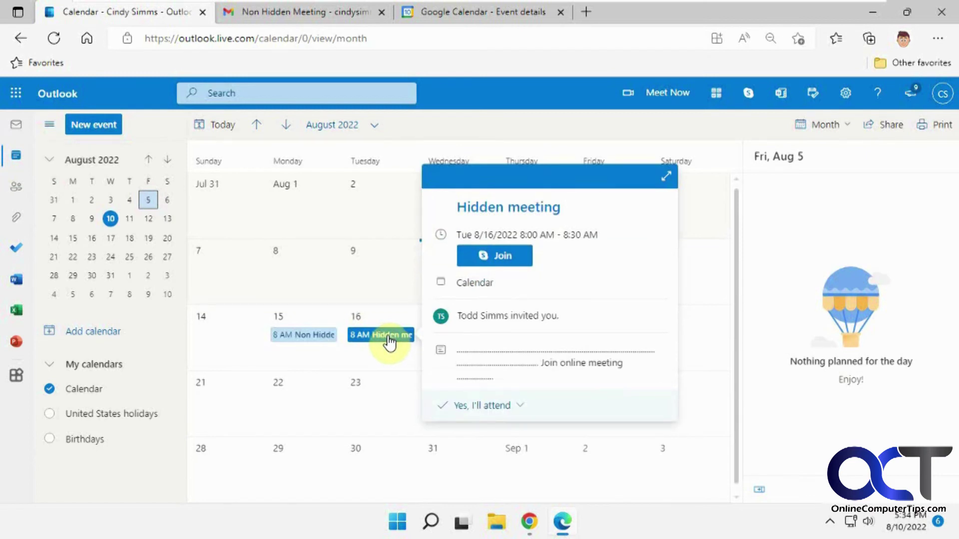
pyautogui.click(473, 412)
pyautogui.click(464, 430)
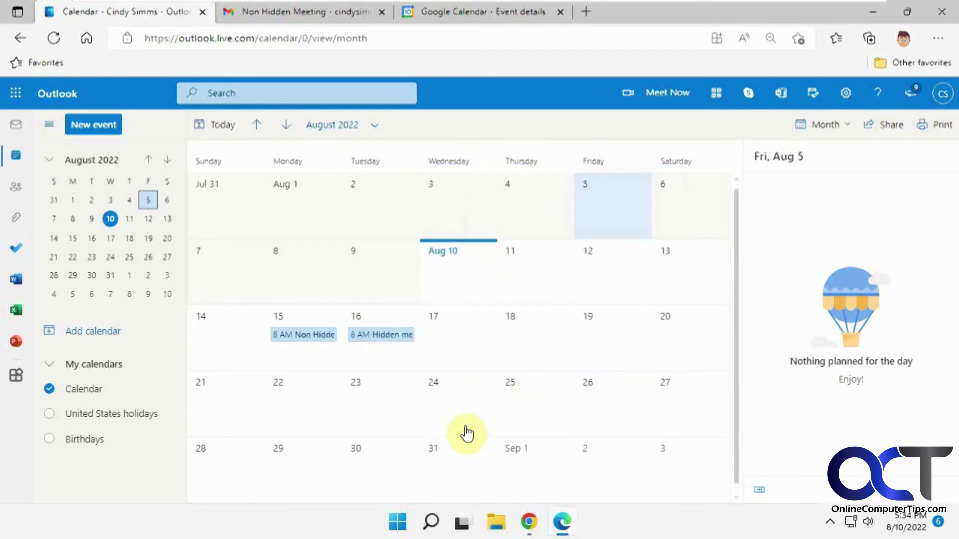
pyautogui.click(387, 335)
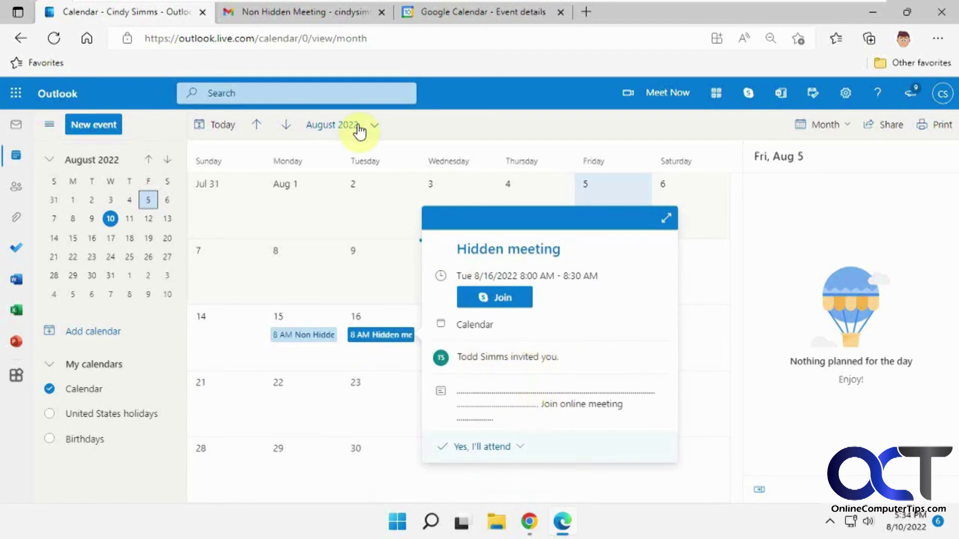
pyautogui.click(322, 16)
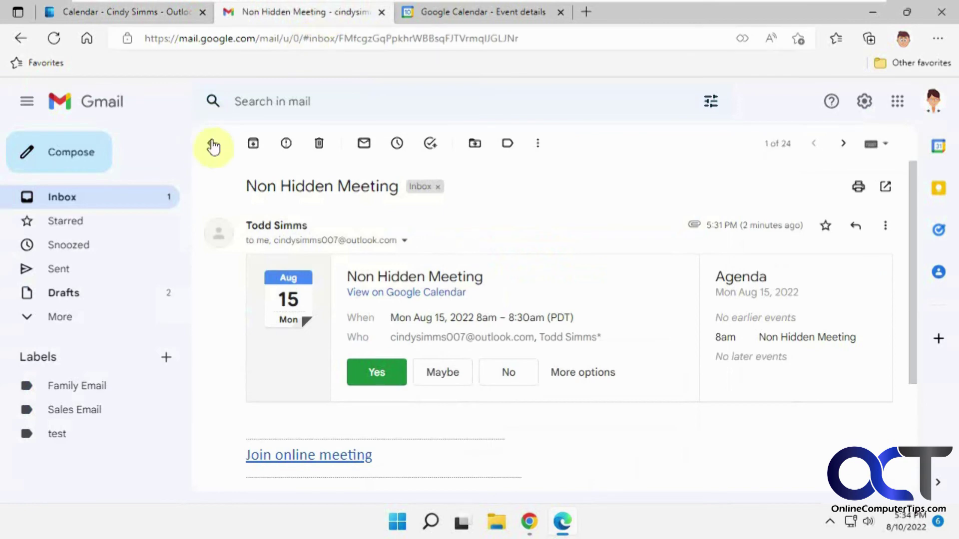
# Step: Open the Hidden meeting email in Gmail, listing only the organizer, and accept it
pyautogui.click(71, 202)
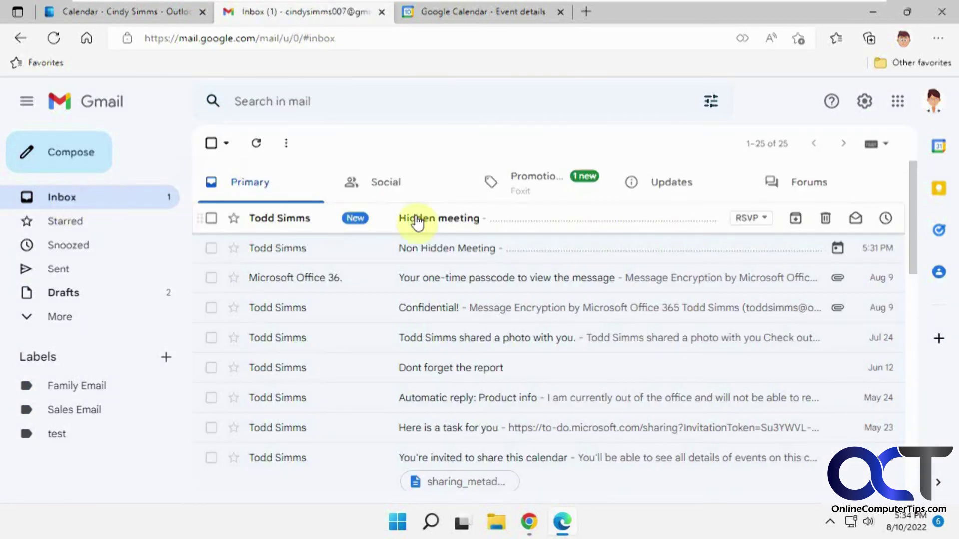
pyautogui.click(435, 219)
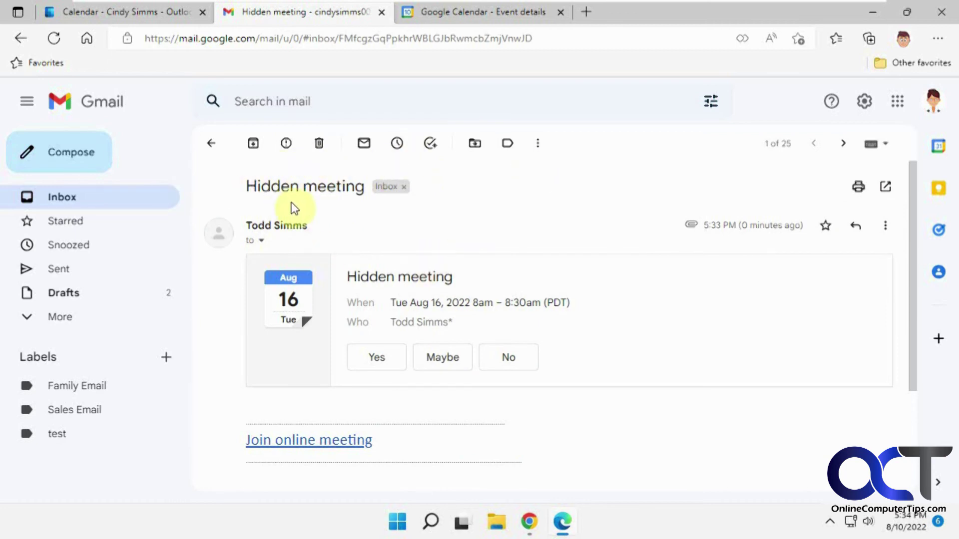
pyautogui.click(387, 358)
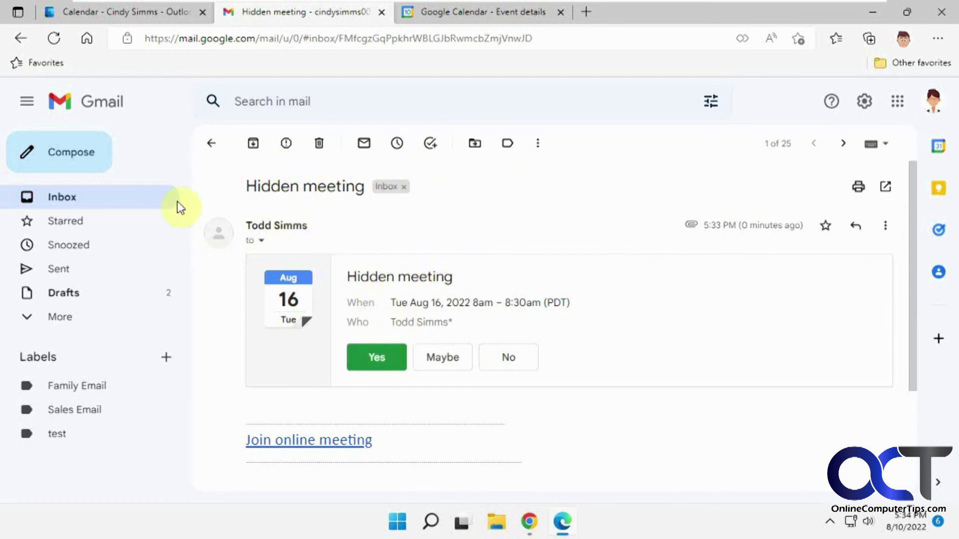
pyautogui.click(449, 15)
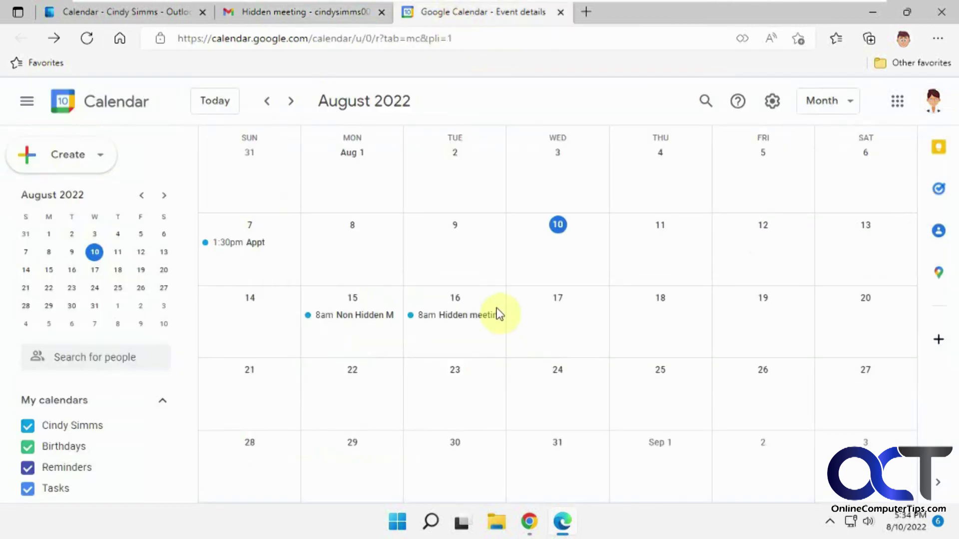
# Step: Open the Aug 16 Hidden meeting in Google Calendar to confirm it lists one guest
pyautogui.click(467, 323)
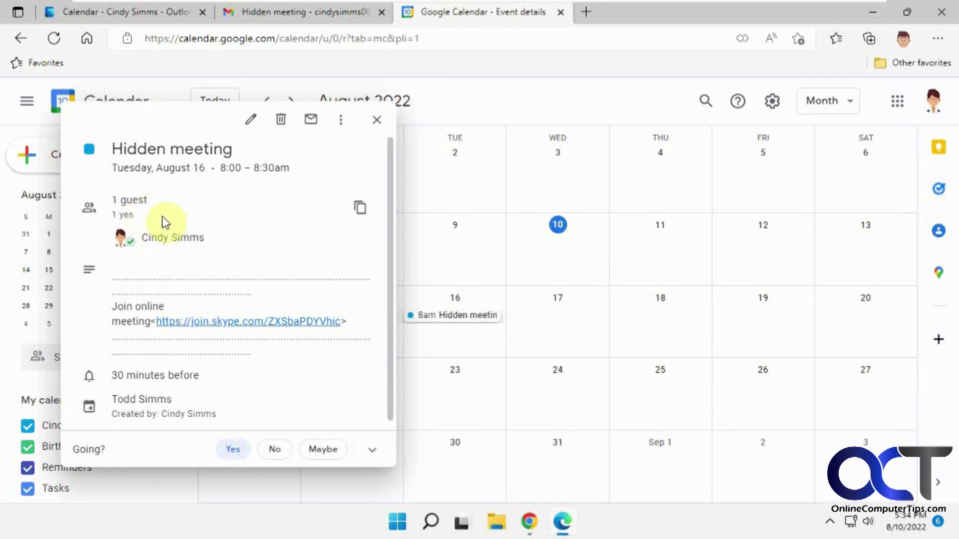
pyautogui.click(377, 124)
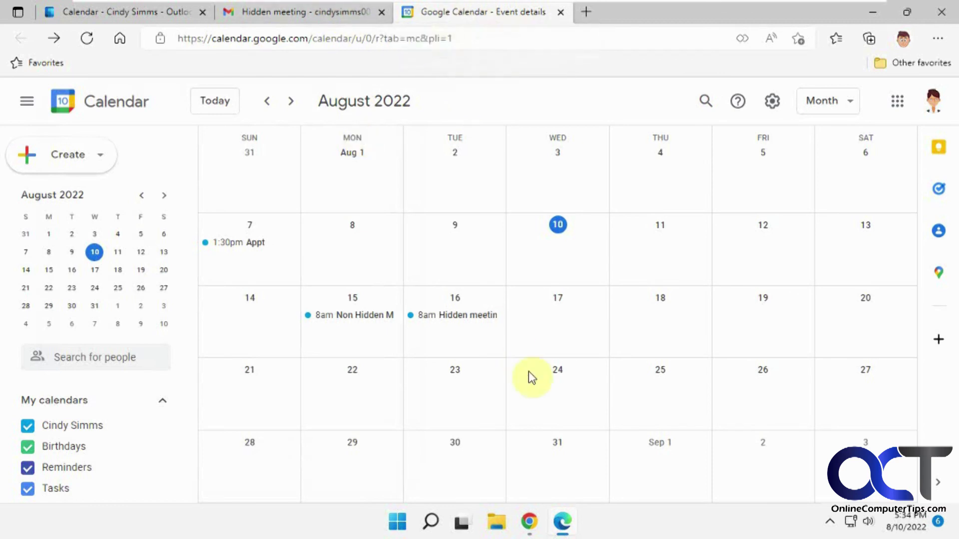
# Step: Review the Response options in a new event form in the organizer's Outlook, then discard it
pyautogui.click(530, 525)
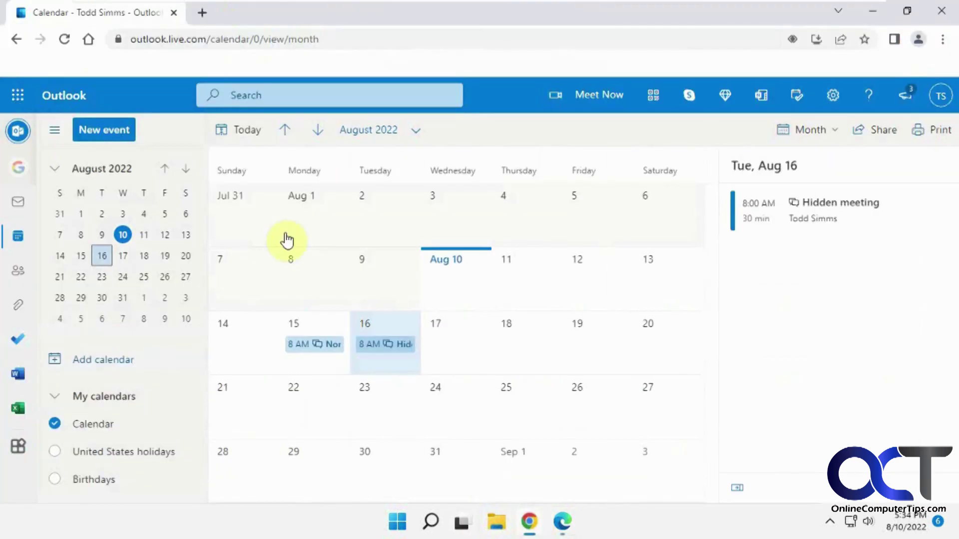
pyautogui.click(108, 131)
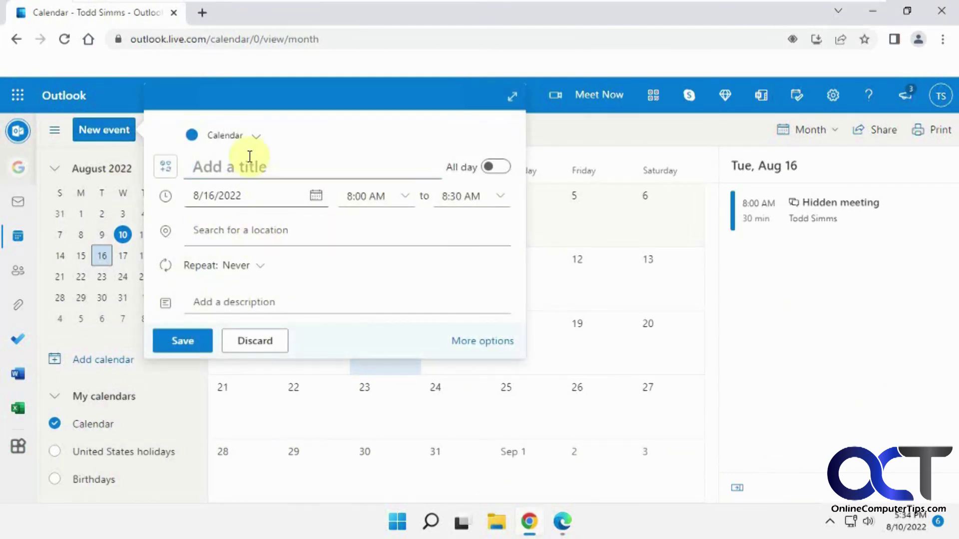
pyautogui.click(474, 343)
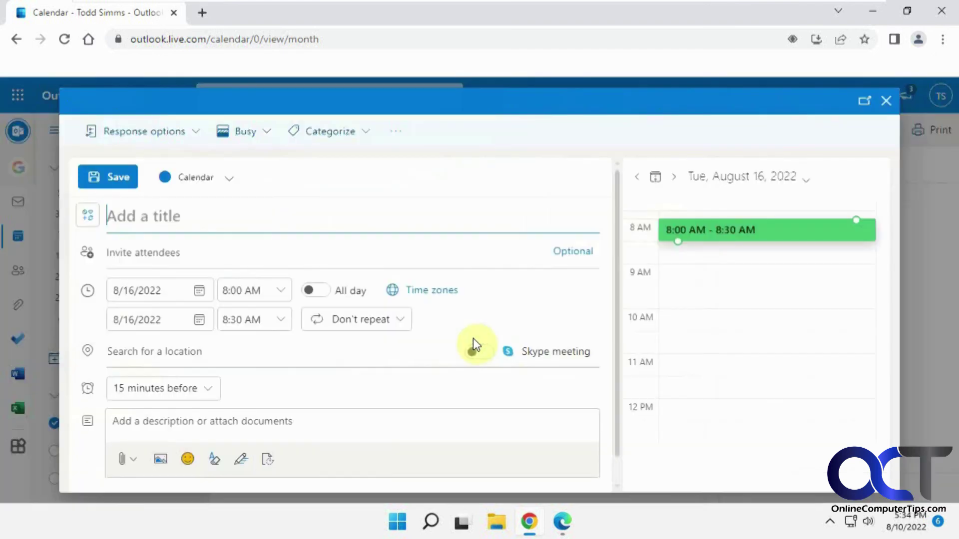
pyautogui.click(198, 136)
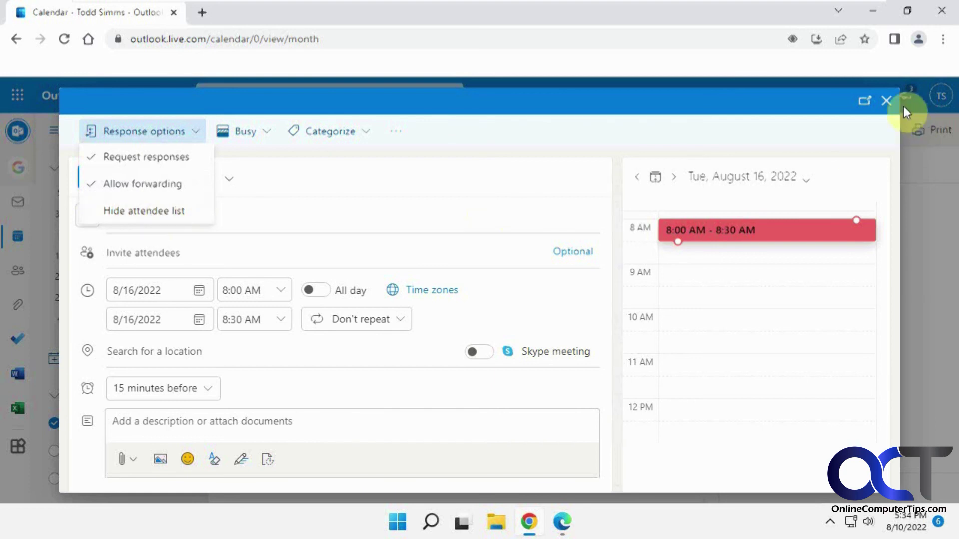
pyautogui.click(887, 102)
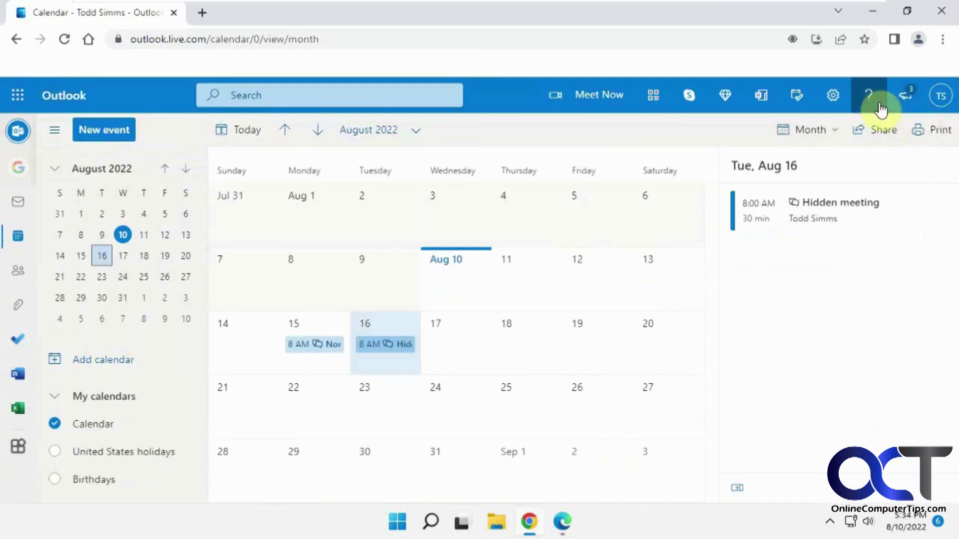
# Step: Open the Aug 16 Hidden meeting details showing 2 accepted and 1 not responded
pyautogui.click(389, 350)
pyautogui.press('Escape')
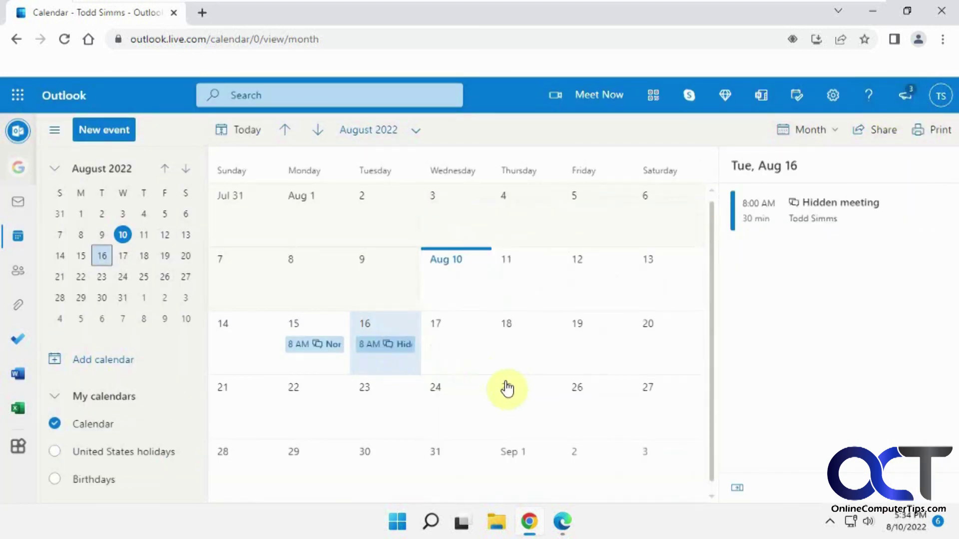
pyautogui.click(393, 349)
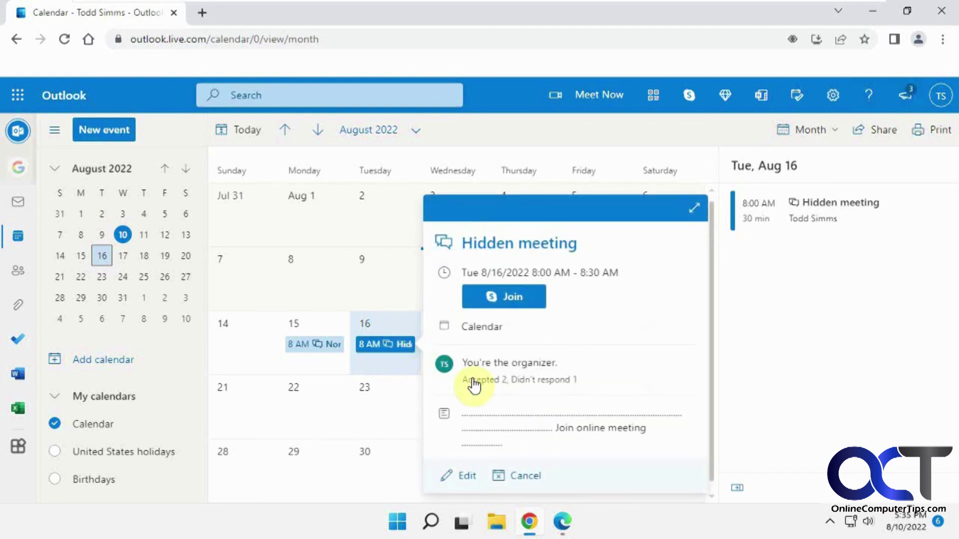
# Step: Open the Hidden meeting (Aug 16, 8:00–8:30 AM) for editing to see its attendees
pyautogui.click(465, 475)
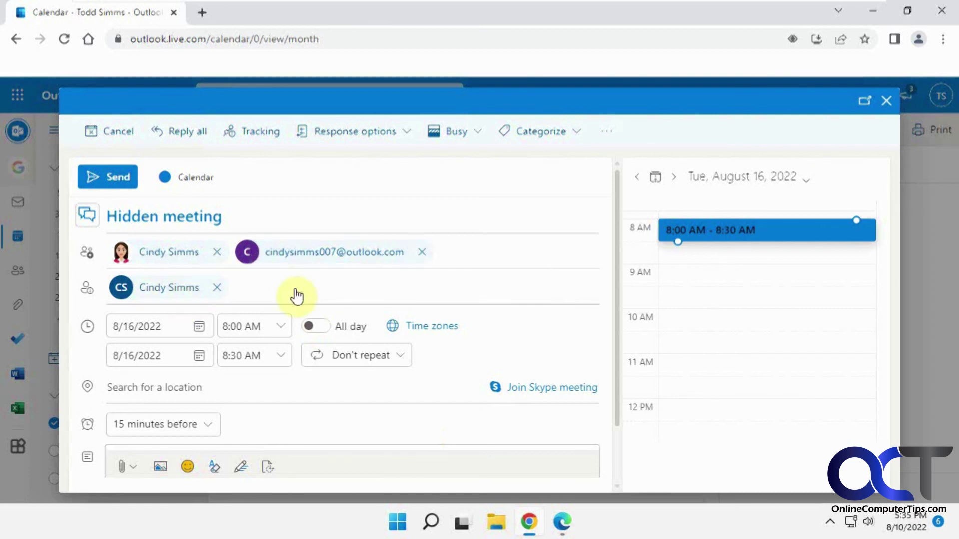